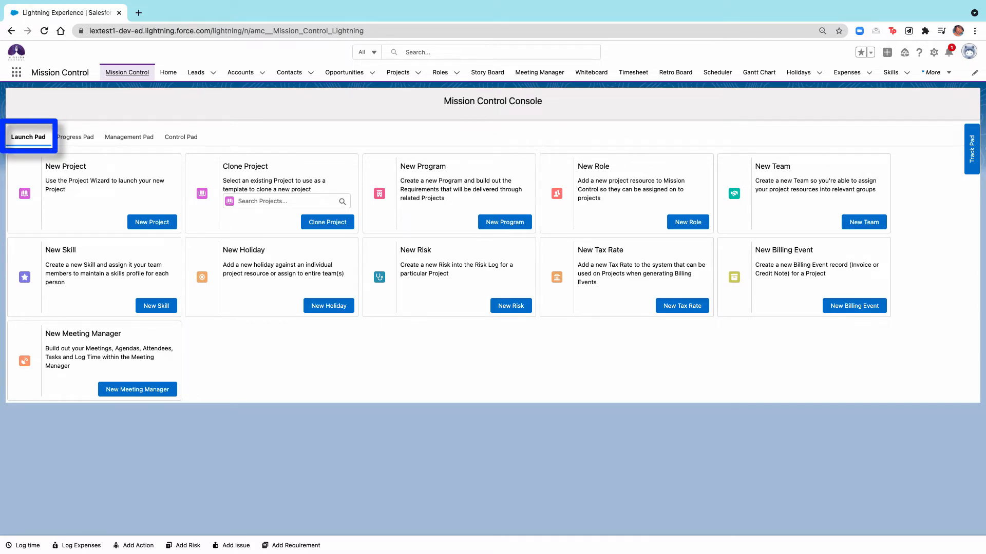
- Review the New Project form without creating anything, and check which existing projects Clone Project offers as a template
left_click(145, 224)
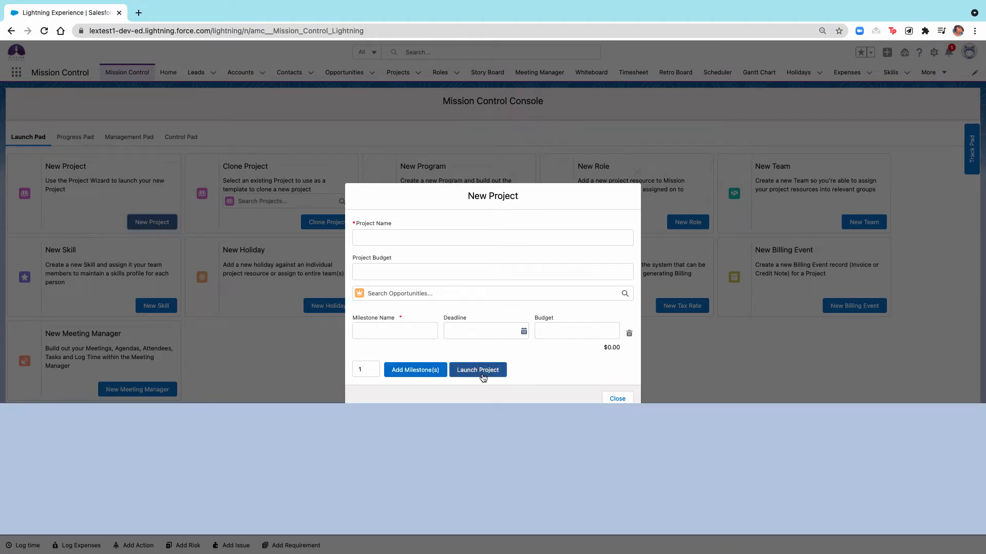
left_click(616, 398)
mouse_move(395, 3)
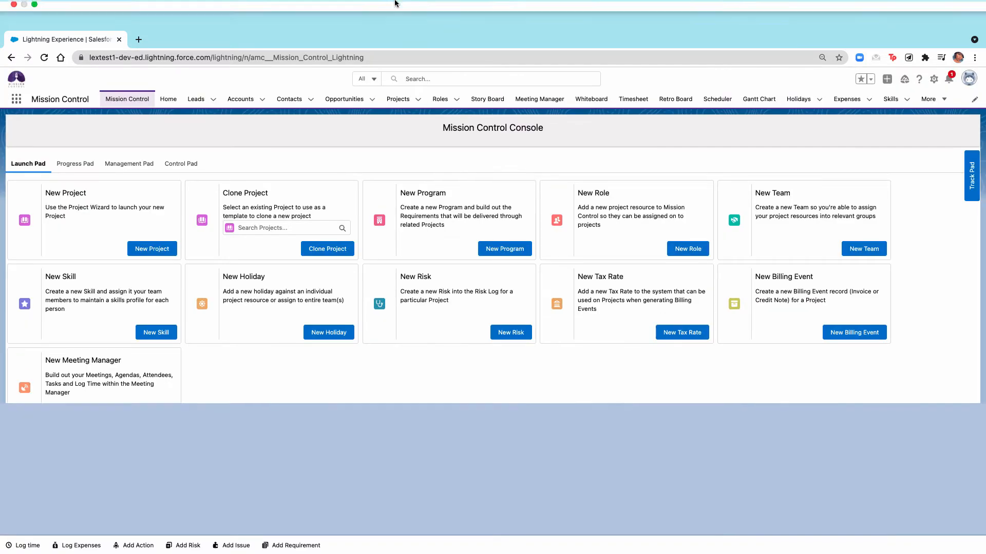
left_click(256, 201)
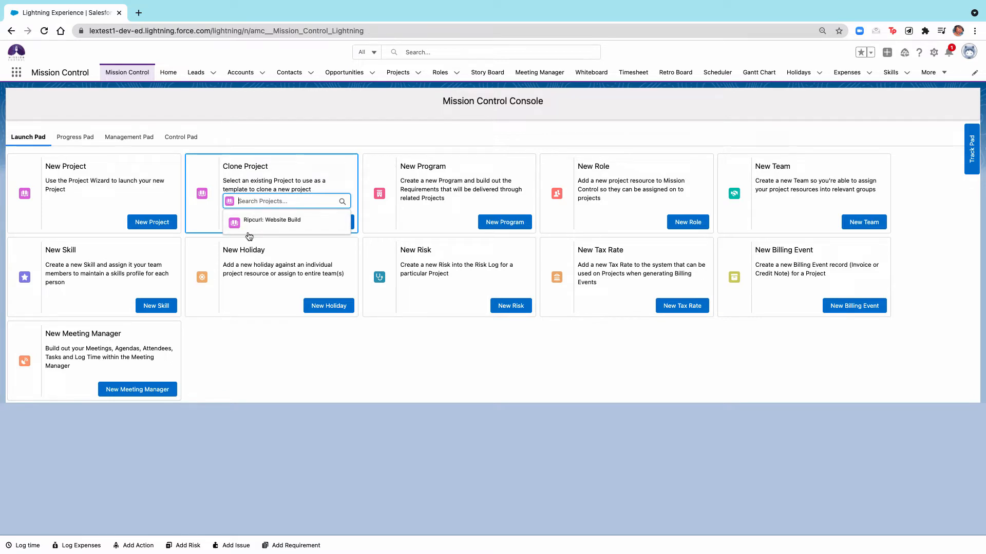
left_click(406, 201)
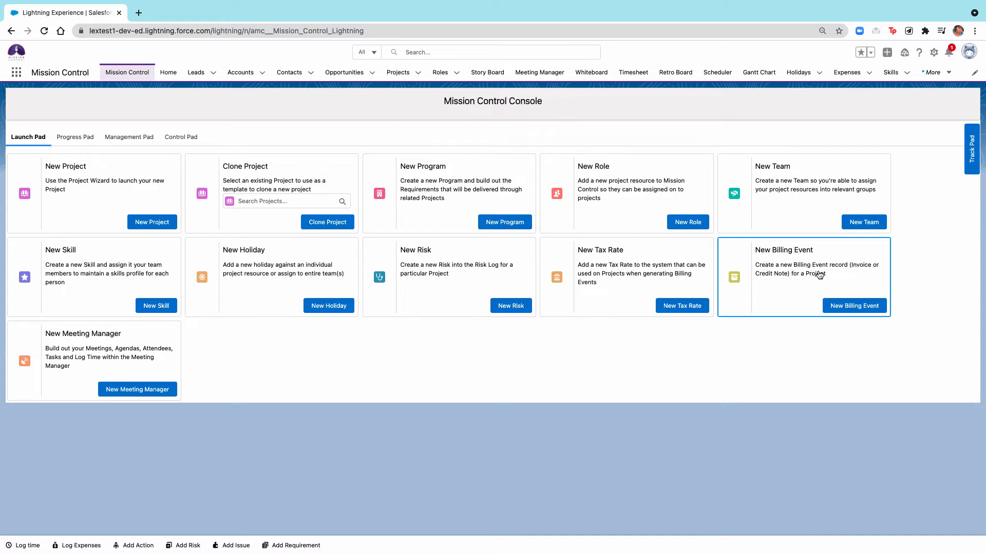
- Review the tools offered on the Progress Pad and on the Management Pad
left_click(74, 143)
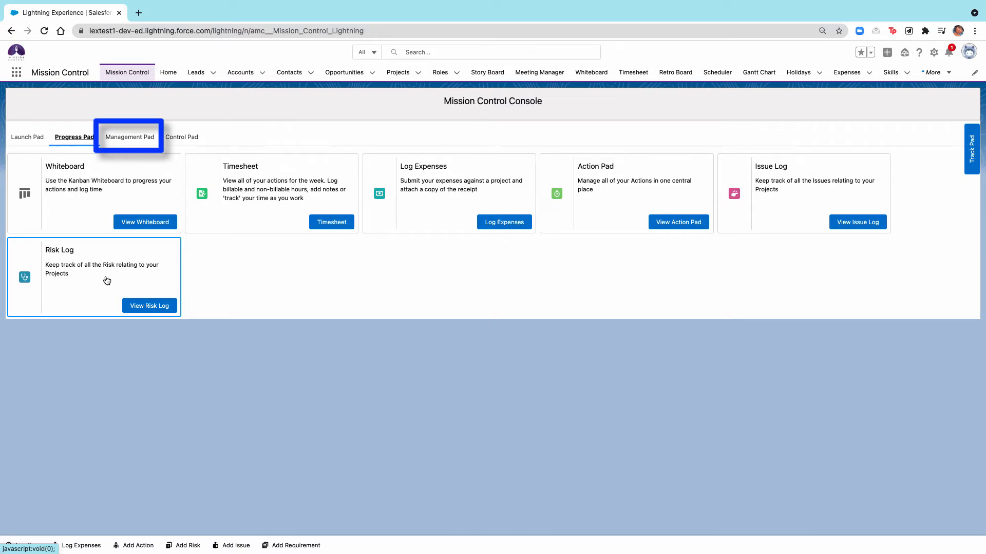
left_click(121, 143)
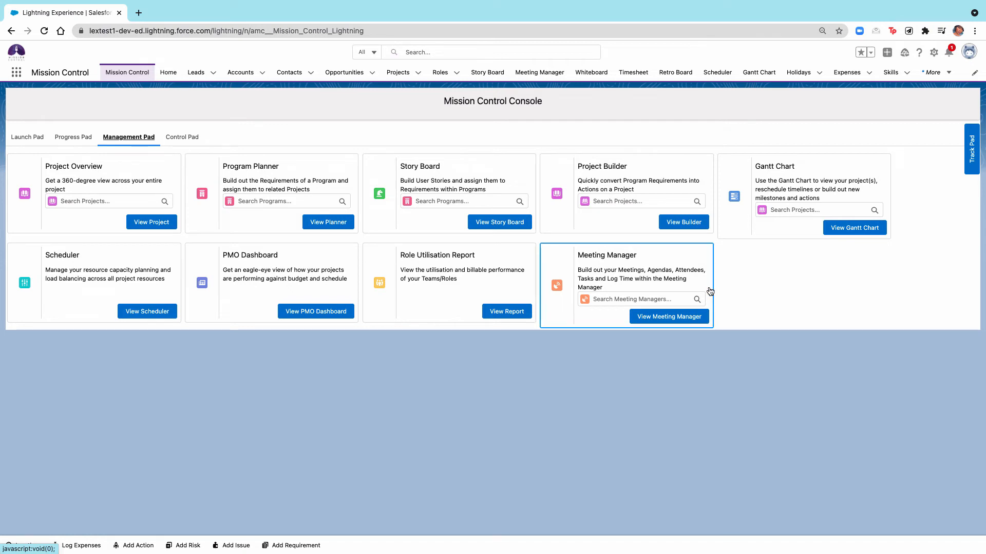
- Open the Control Pad and examine its notification, progress tracking, status report, custom and customer page settings
left_click(180, 137)
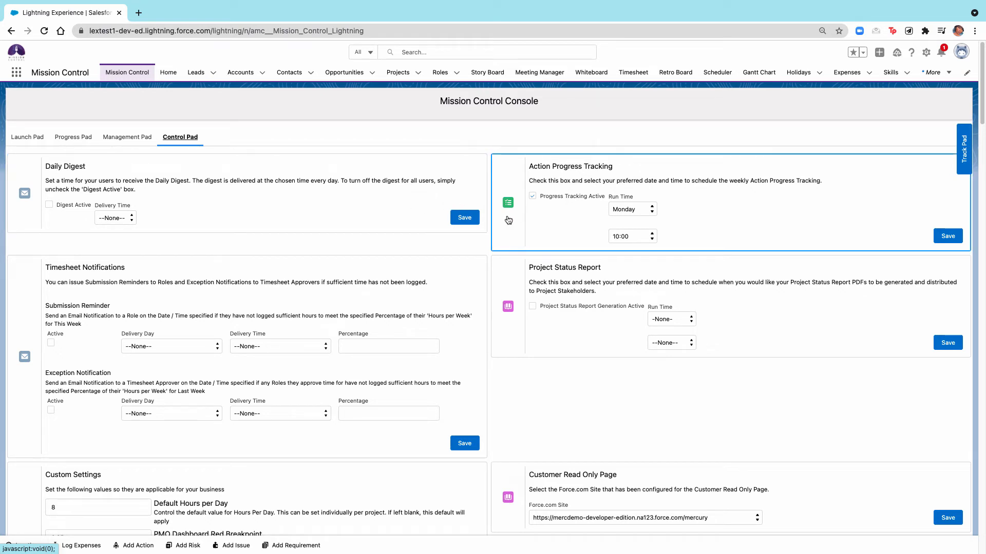
scroll(430, 303, "down", 1)
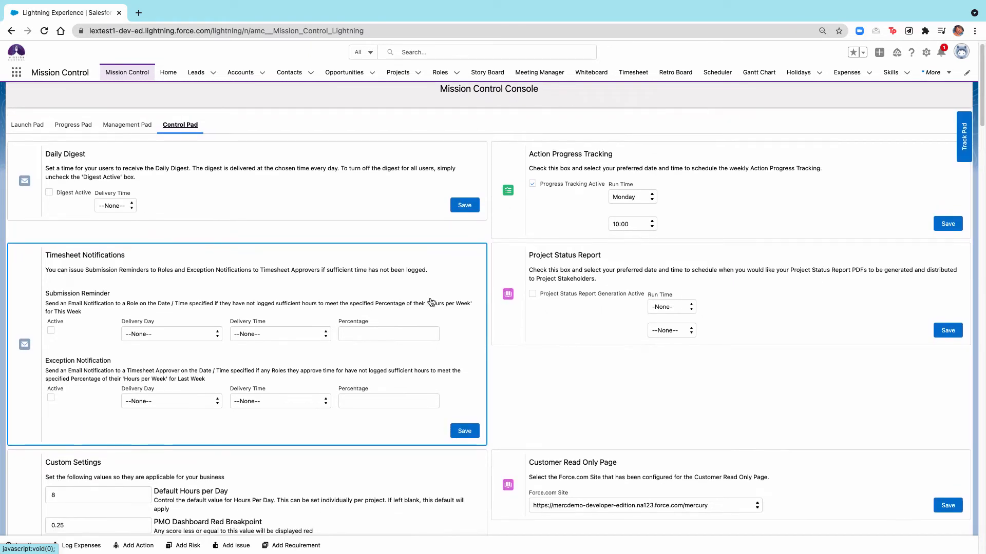
scroll(430, 302, "down", 3)
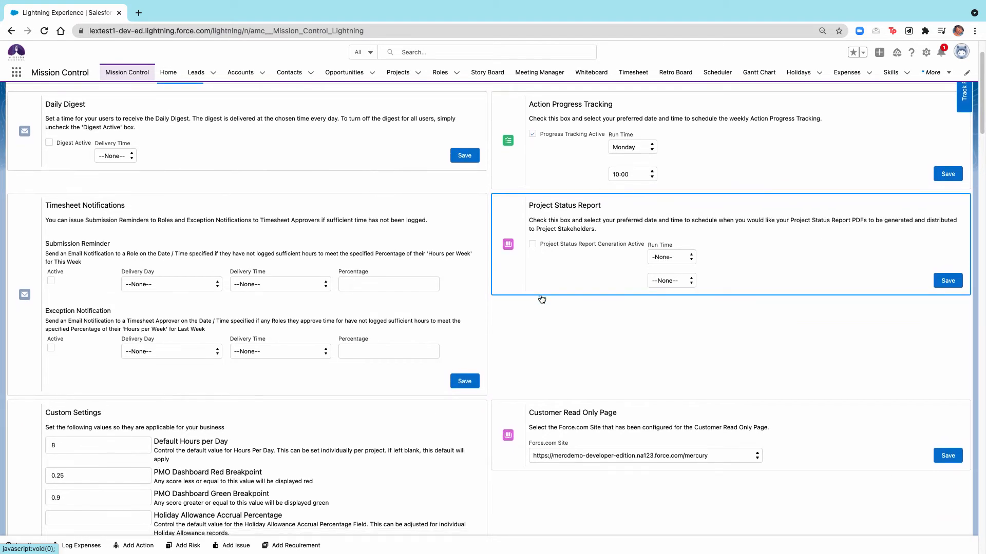
scroll(542, 299, "down", 3)
scroll(542, 299, "down", 5)
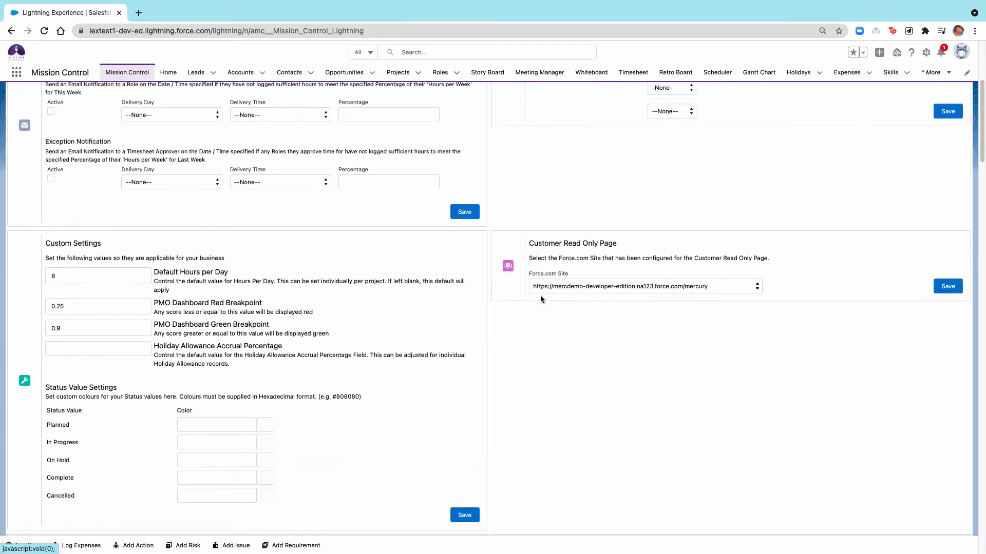
scroll(540, 299, "down", 1)
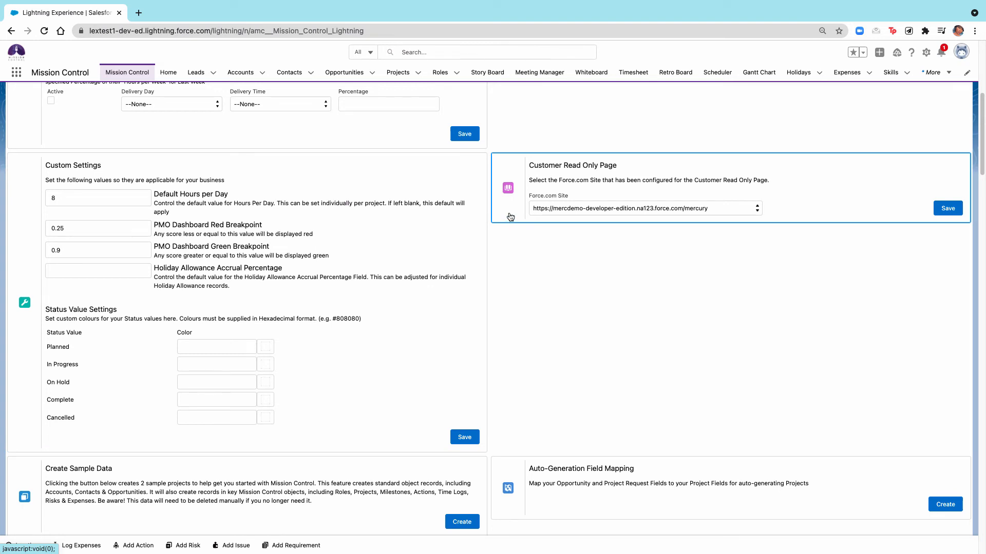
scroll(501, 335, "down", 2)
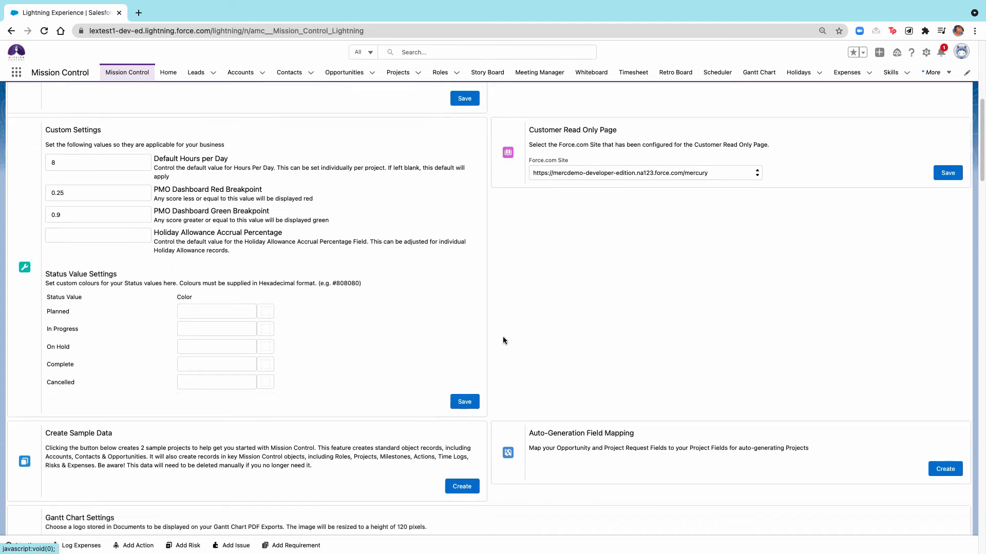
- Examine the Control Pad's Gantt Chart Settings, including the logo, override options, custom fields and data table columns
scroll(503, 340, "down", 5)
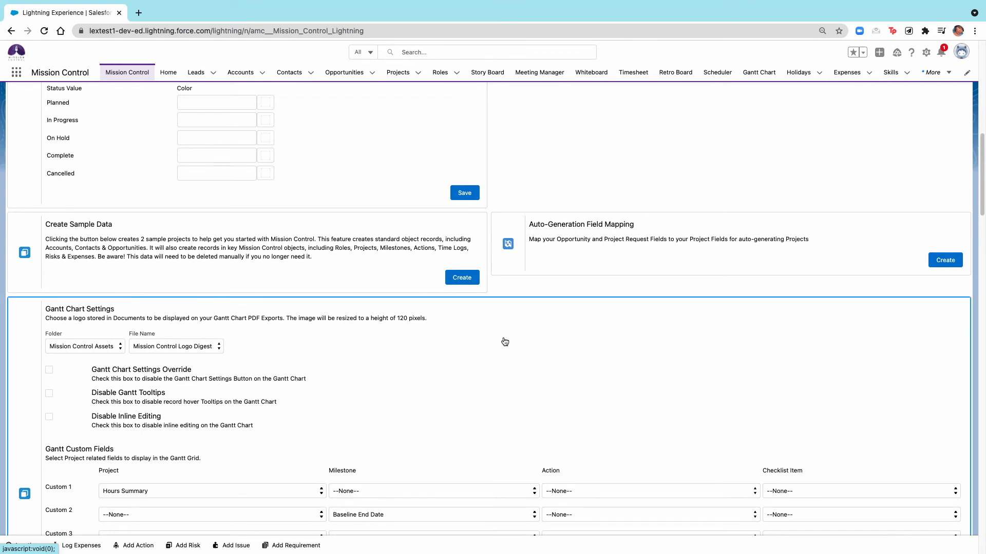
scroll(503, 341, "down", 2)
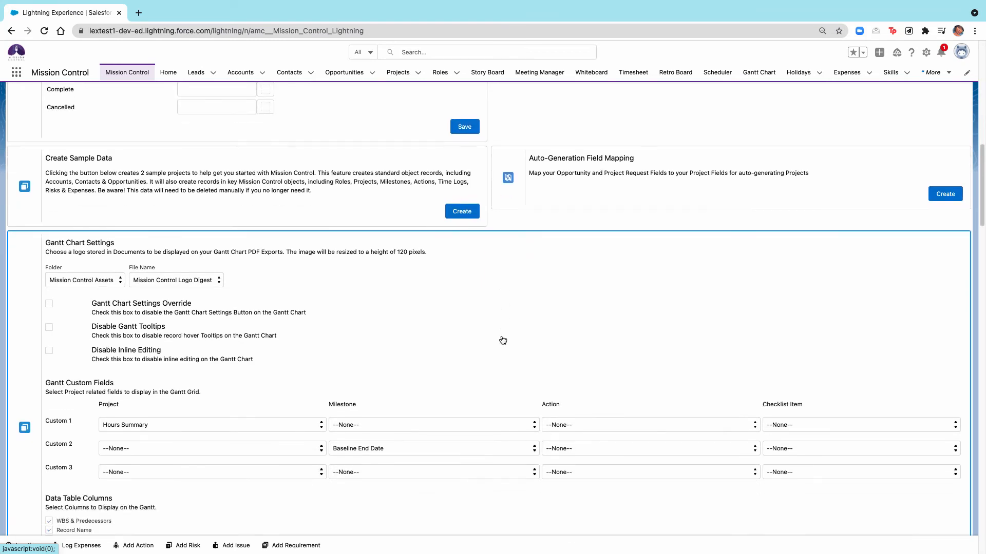
scroll(503, 341, "down", 1)
scroll(502, 340, "down", 2)
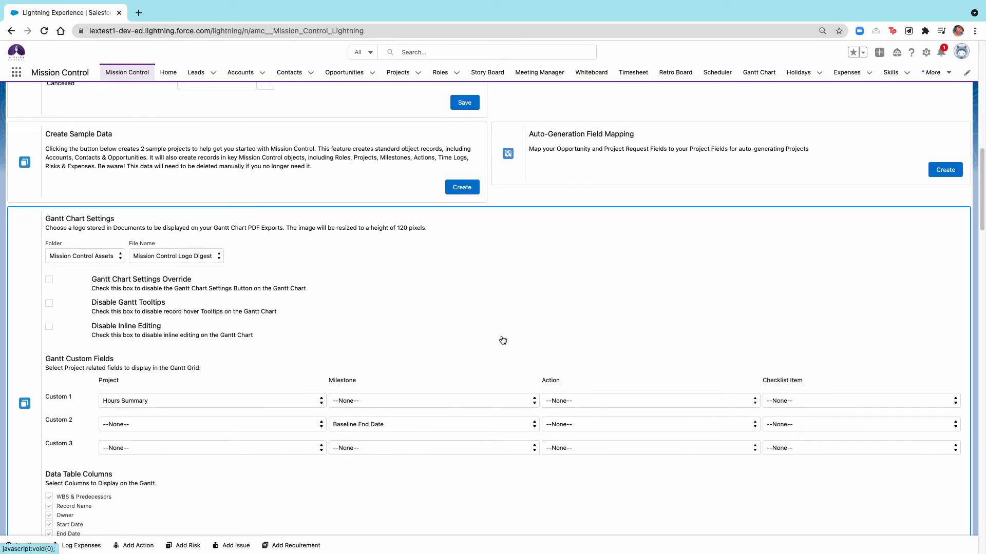
scroll(502, 340, "down", 1)
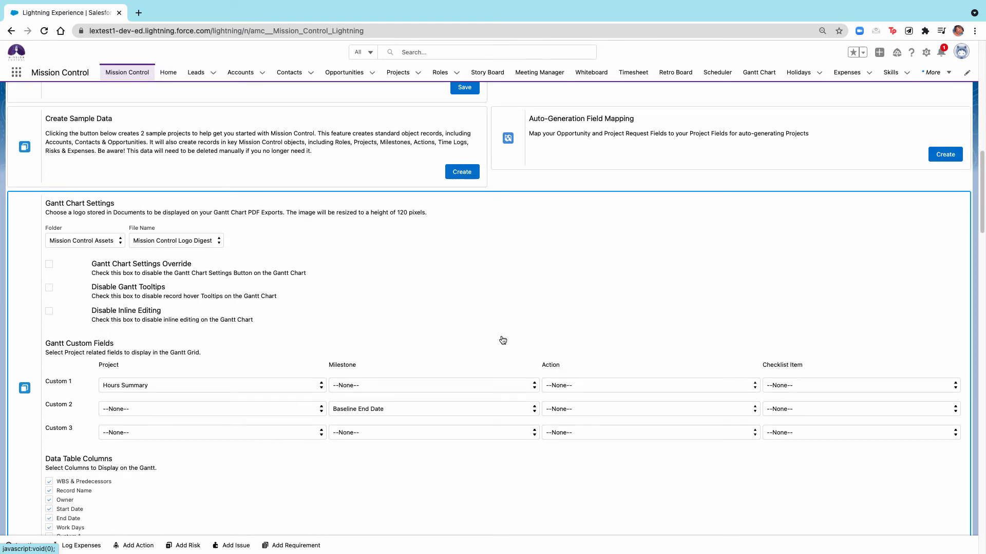
scroll(502, 341, "down", 1)
scroll(503, 340, "down", 1)
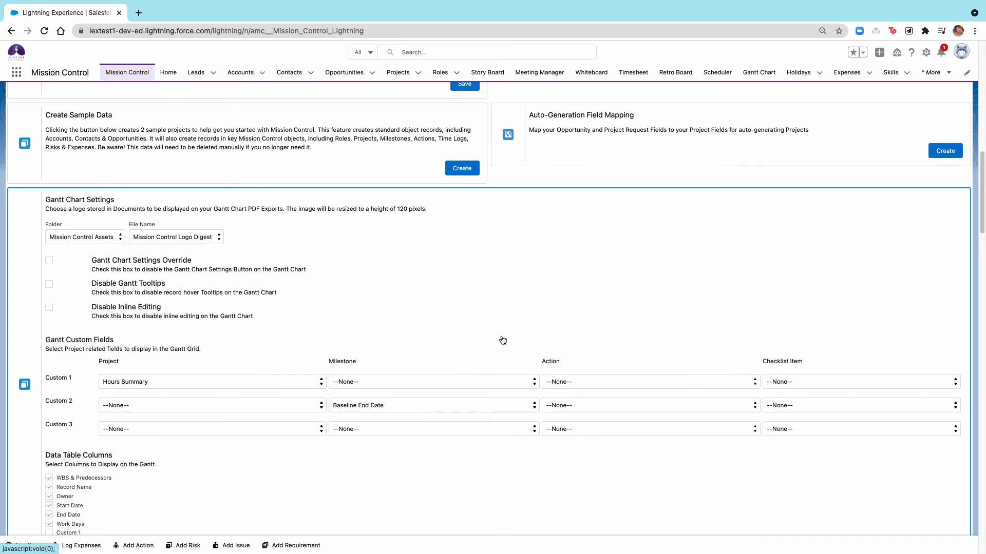
scroll(503, 340, "down", 1)
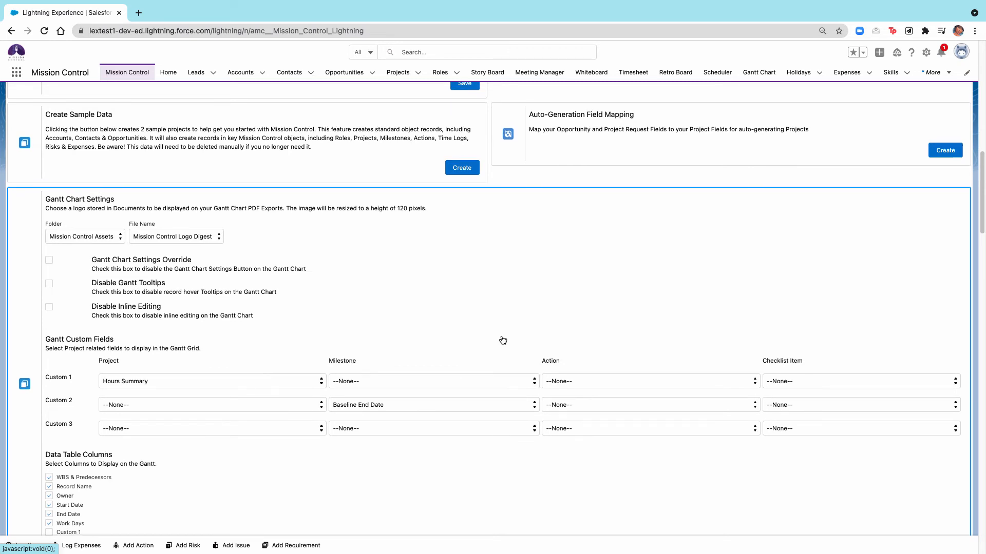
scroll(502, 340, "down", 1)
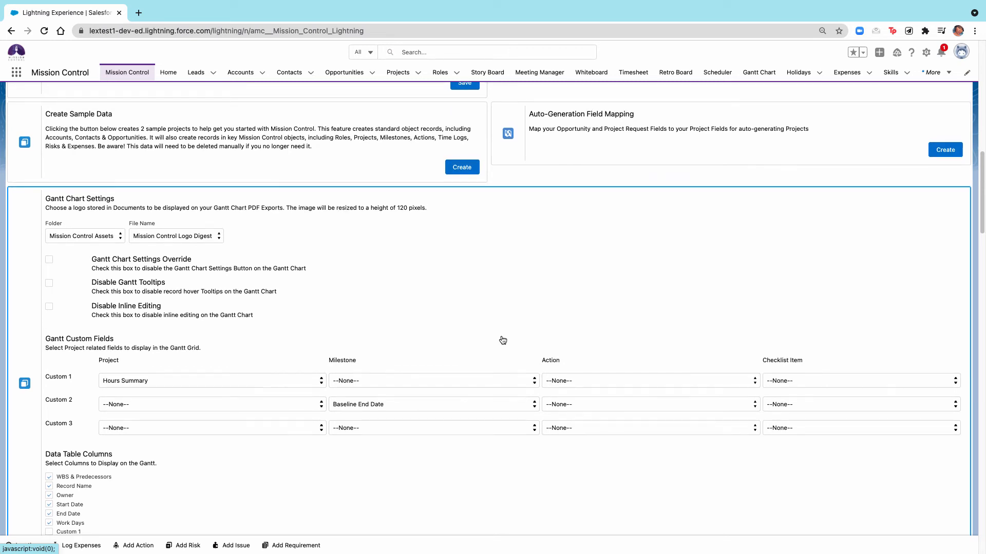
scroll(503, 340, "down", 1)
scroll(503, 341, "down", 1)
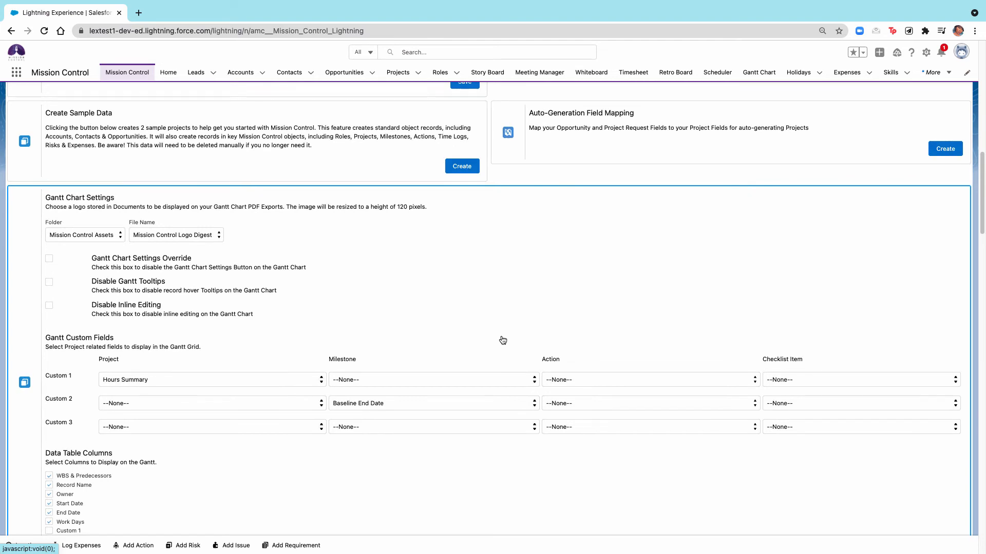
scroll(503, 340, "down", 1)
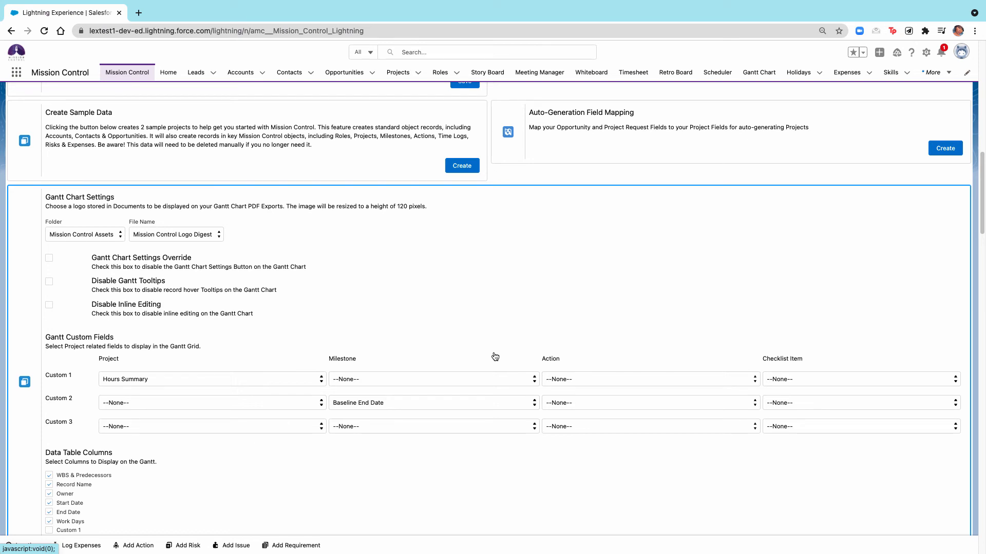
scroll(495, 357, "down", 1)
scroll(494, 357, "down", 1)
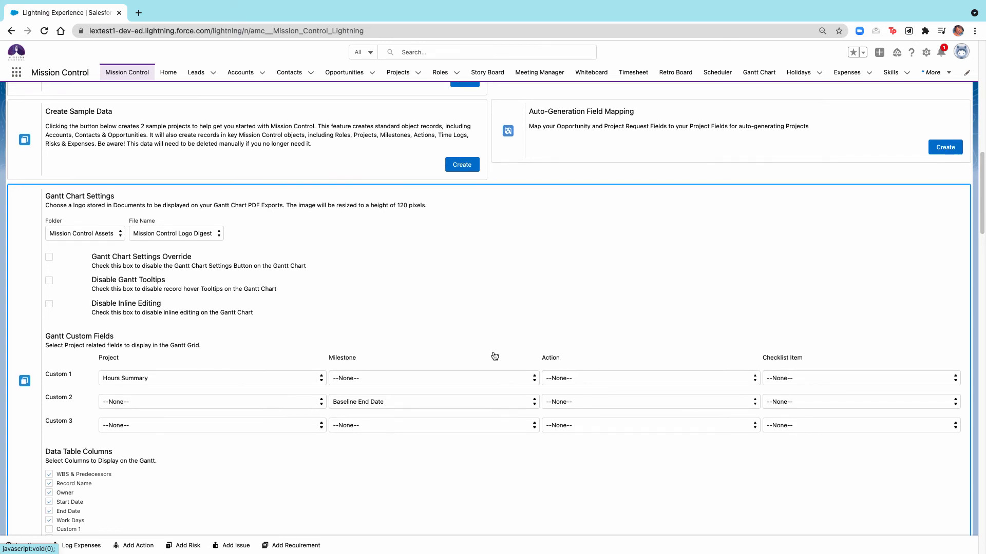
scroll(494, 357, "down", 1)
- Examine the Project Automation Settings, and the Billing Event and PDF Template Settings at the end of the Control Pad
scroll(301, 383, "down", 20)
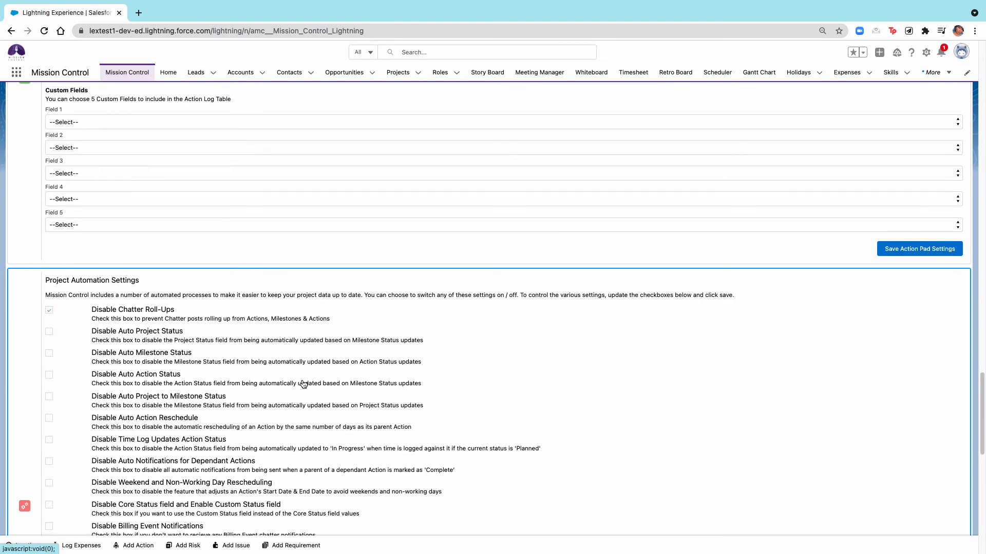
scroll(303, 384, "down", 3)
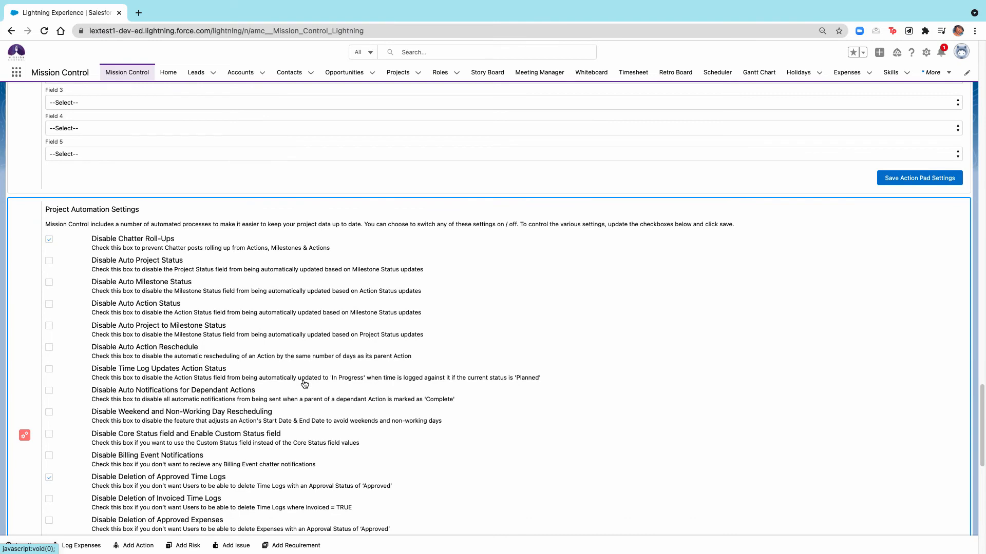
scroll(304, 384, "down", 3)
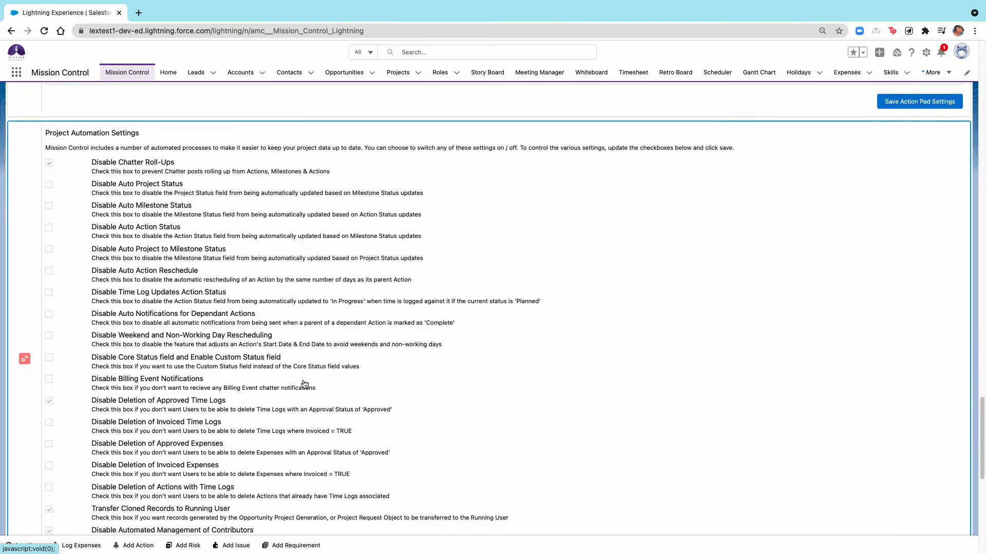
scroll(304, 384, "down", 1)
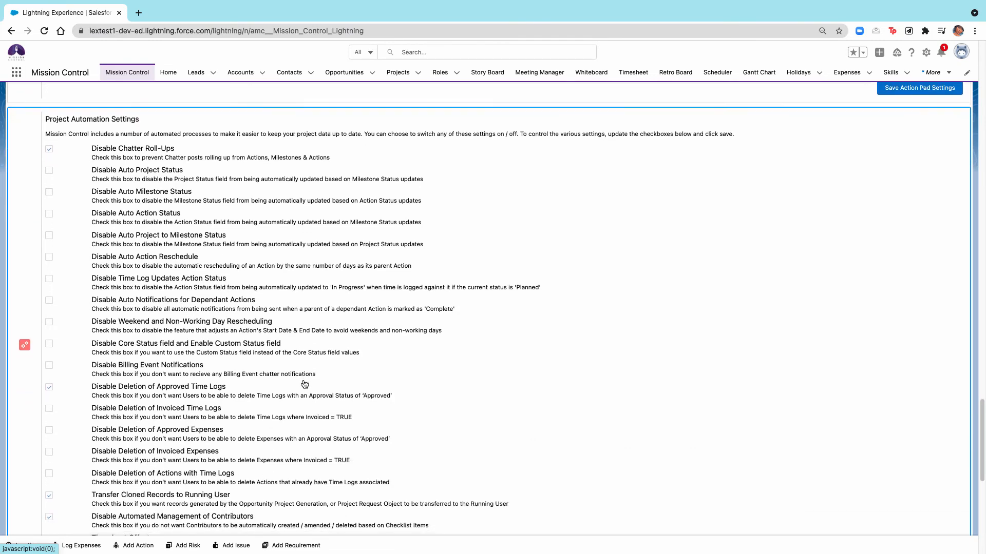
scroll(304, 384, "down", 2)
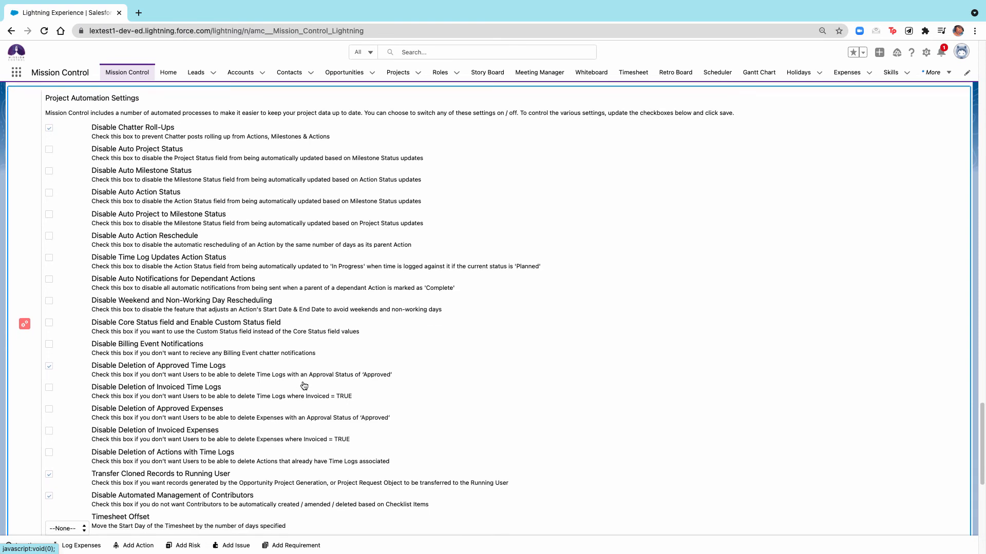
scroll(304, 386, "down", 1)
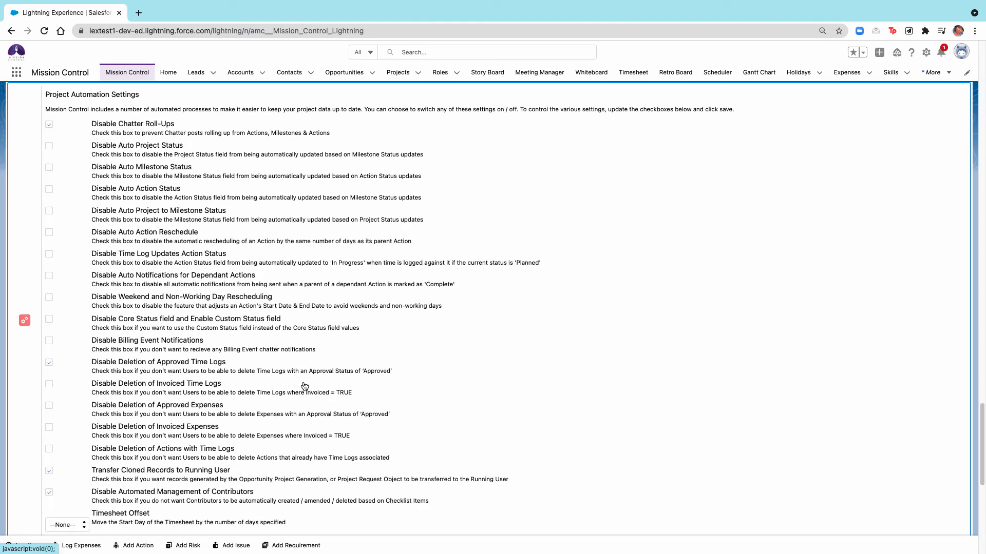
scroll(304, 386, "down", 10)
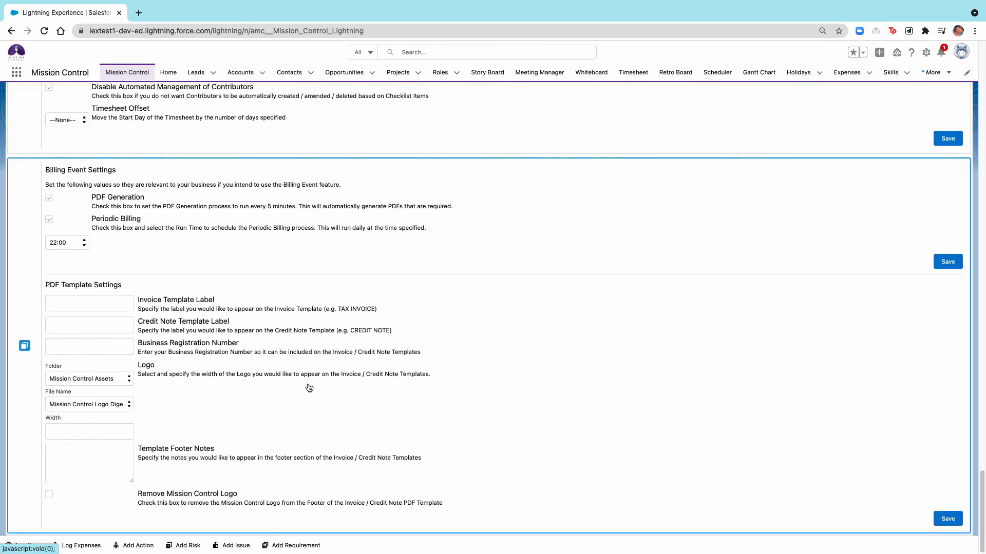